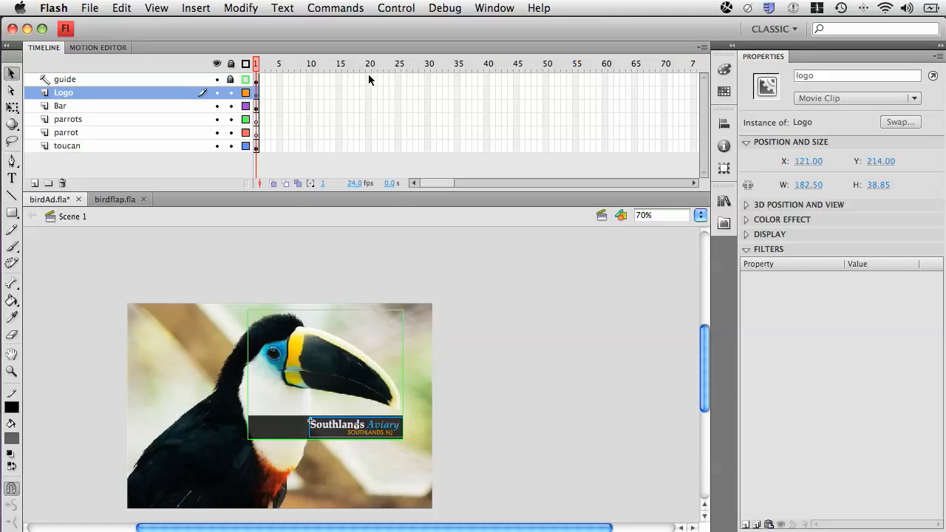
- Extend the frames of all six layers, from guide to toucan, out to frame 21
left_click_drag(369, 79, 373, 148)
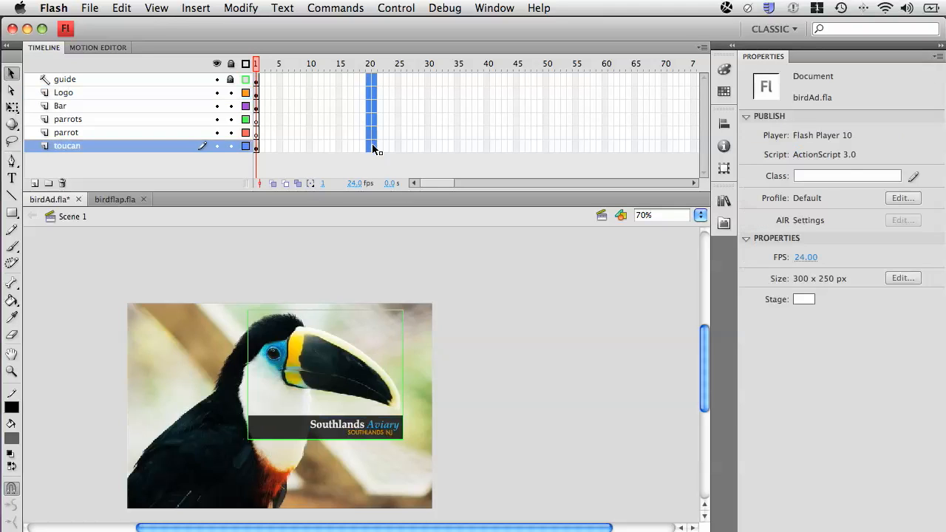
key("F6")
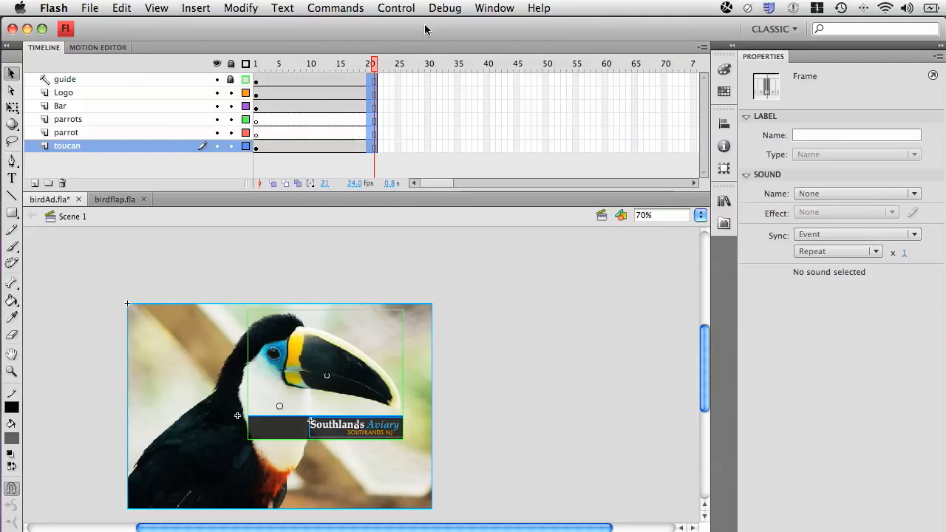
left_click_drag(374, 59, 311, 65)
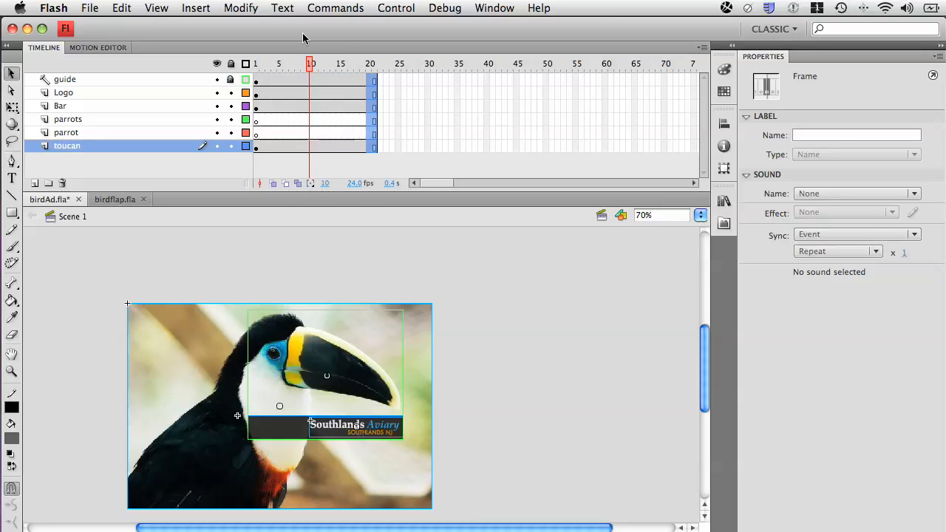
left_click_drag(310, 63, 339, 63)
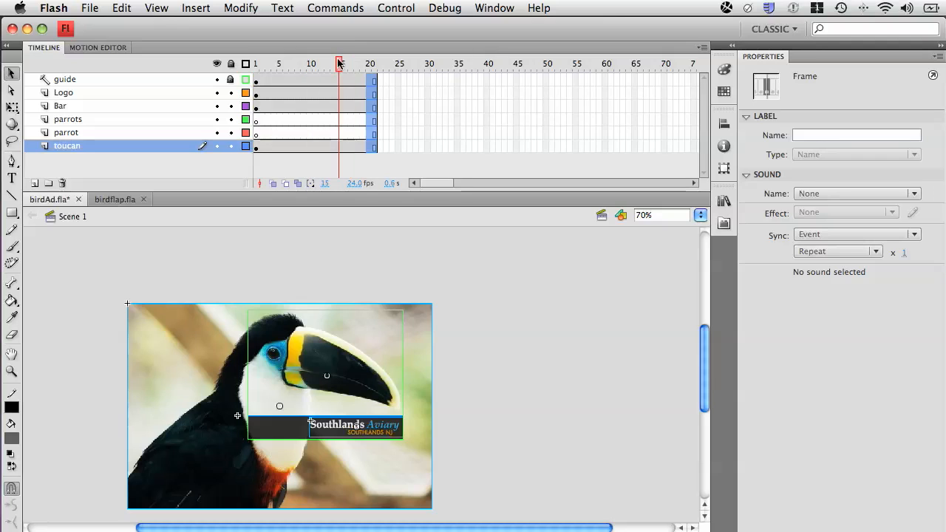
- Create a motion tween on the Logo layer's frame span
left_click(312, 93)
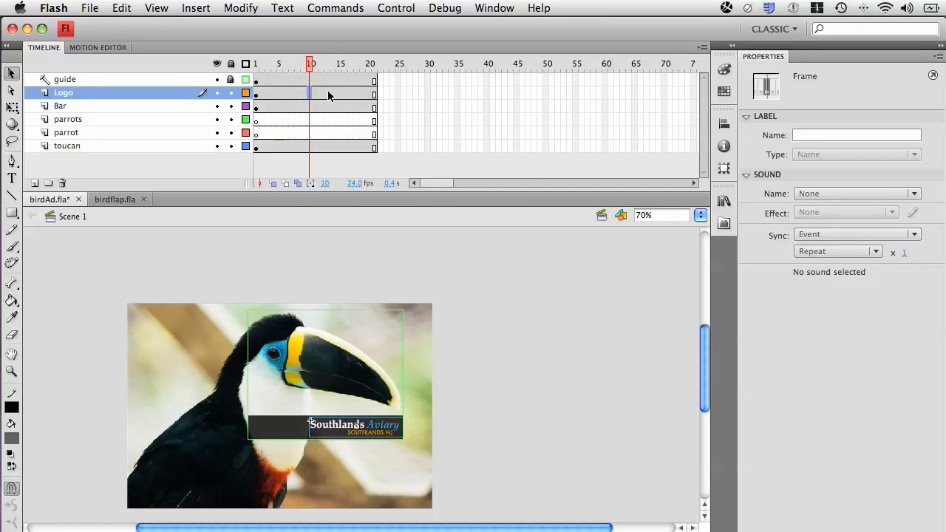
right_click(328, 94)
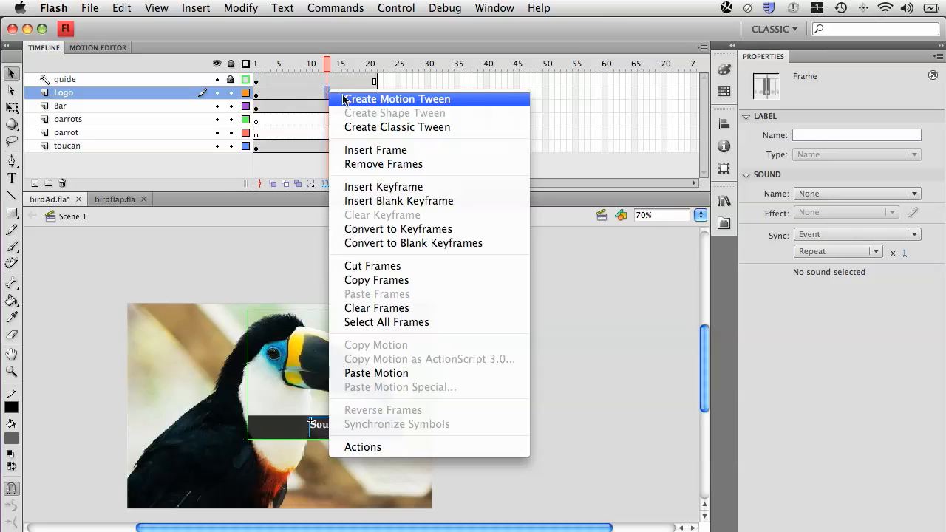
left_click(343, 99)
left_click_drag(328, 64, 303, 65)
left_click(201, 9)
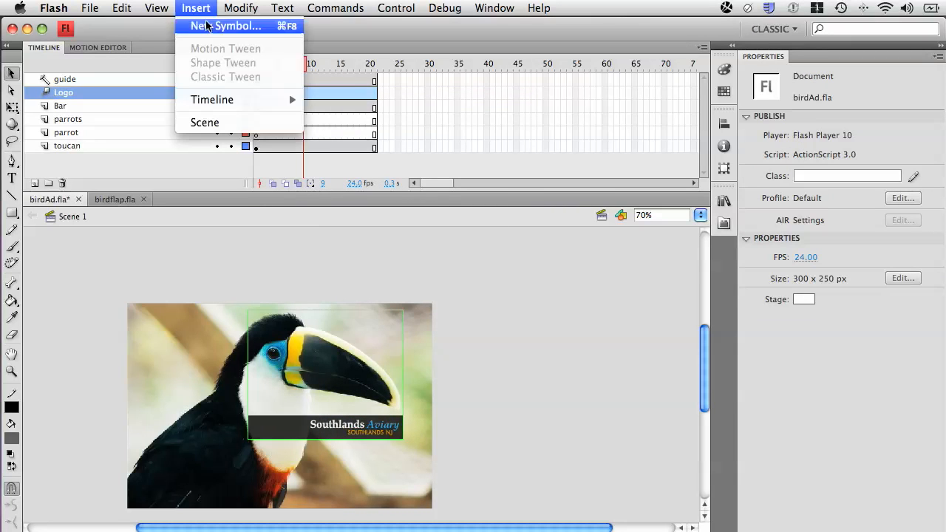
left_click(219, 57)
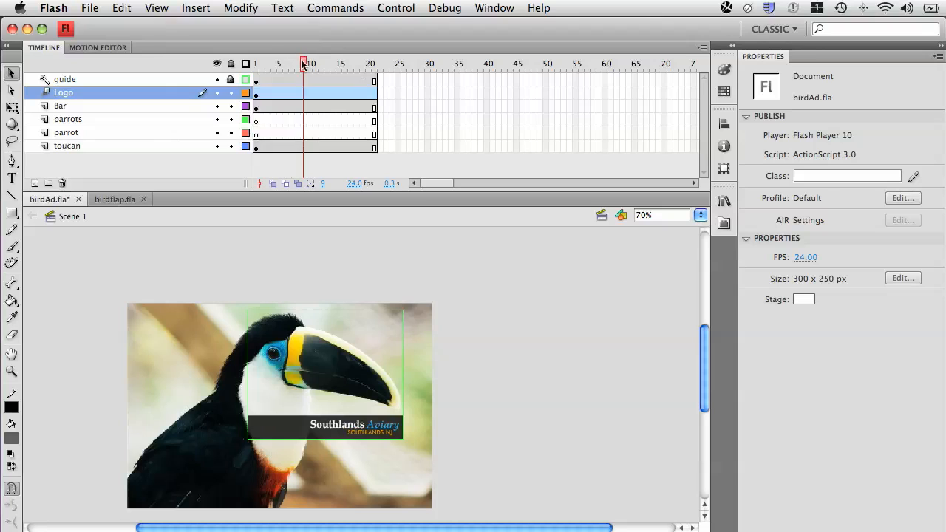
- Scale the Southlands Aviary logo to 20% width and 20% height at frame 1
left_click_drag(304, 64, 340, 65)
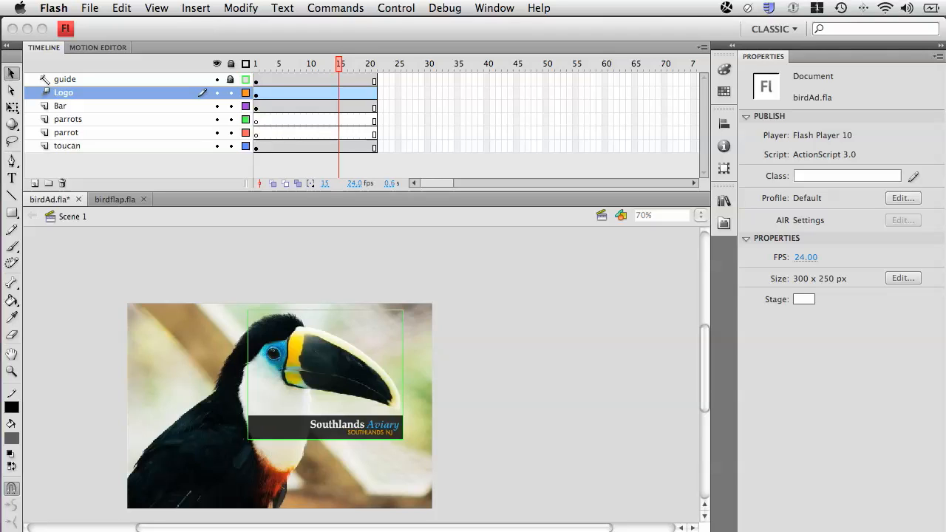
left_click(220, 354)
key("super+space")
left_click_drag(218, 359, 473, 466)
left_click_drag(520, 446, 493, 446)
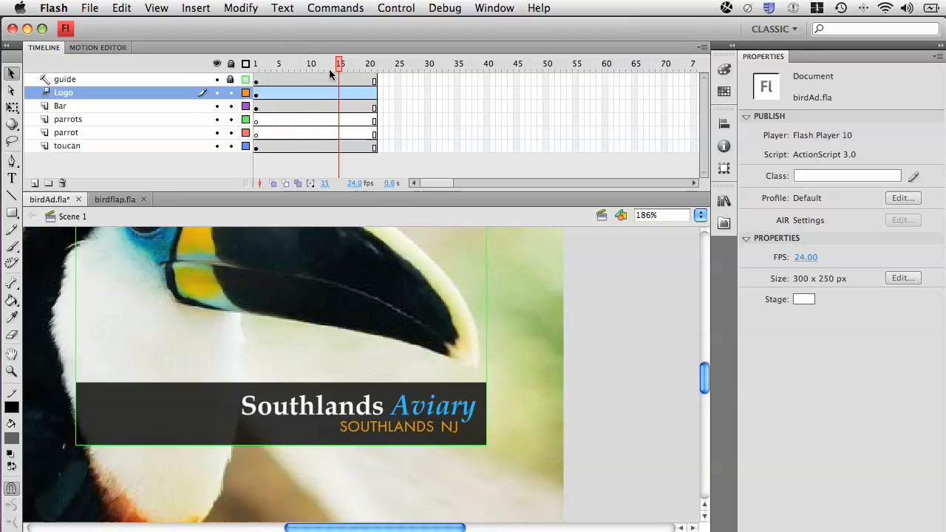
left_click_drag(342, 64, 253, 64)
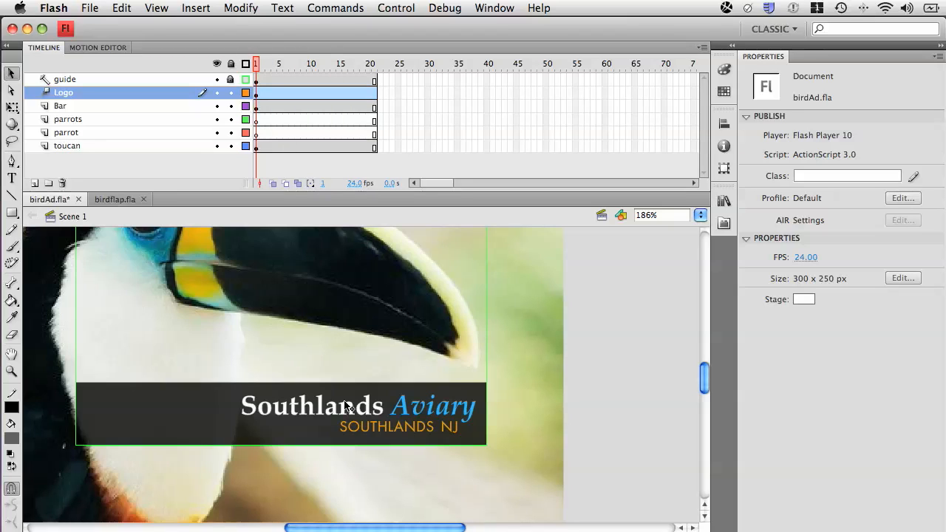
left_click(353, 424)
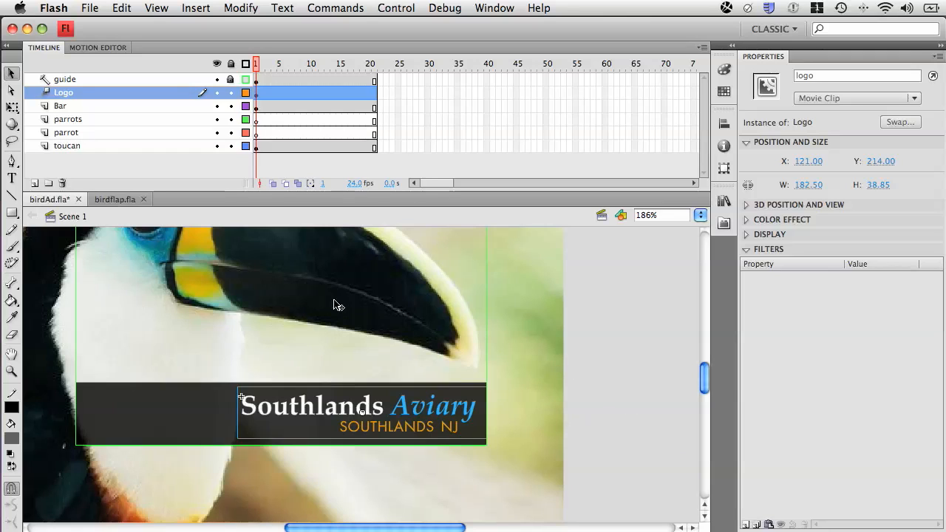
key("super+t")
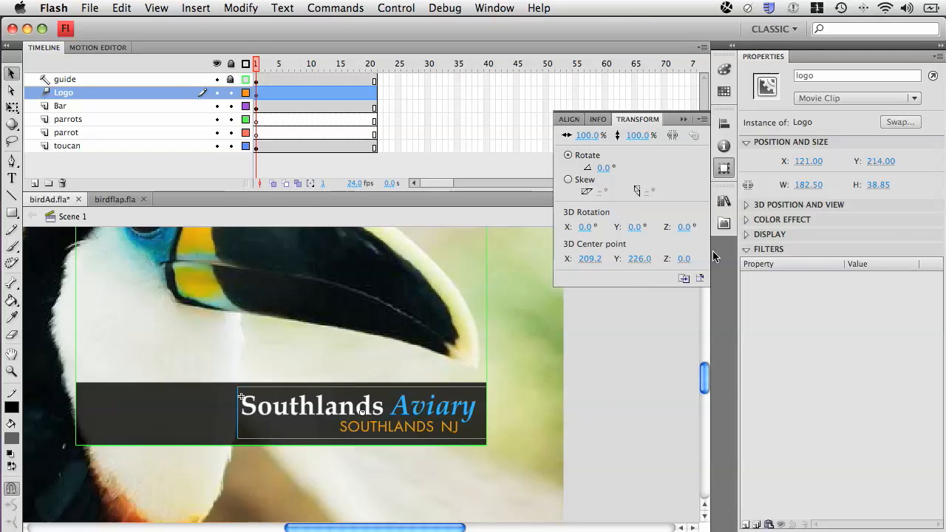
left_click(725, 169)
left_click(584, 135)
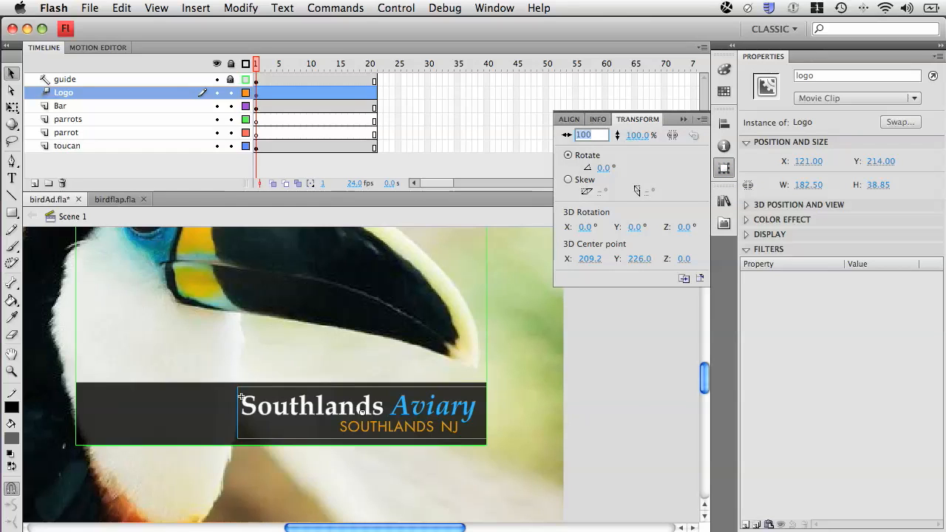
type("20")
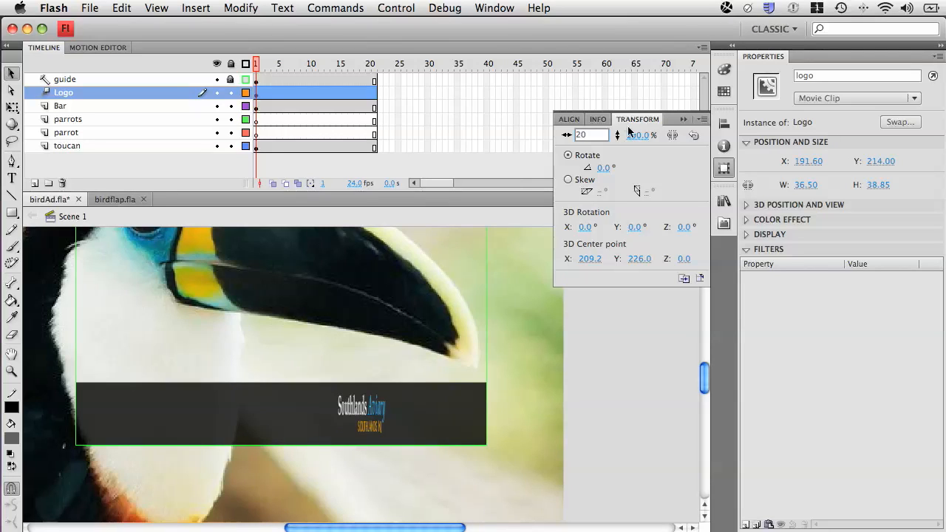
left_click(636, 136)
type("20")
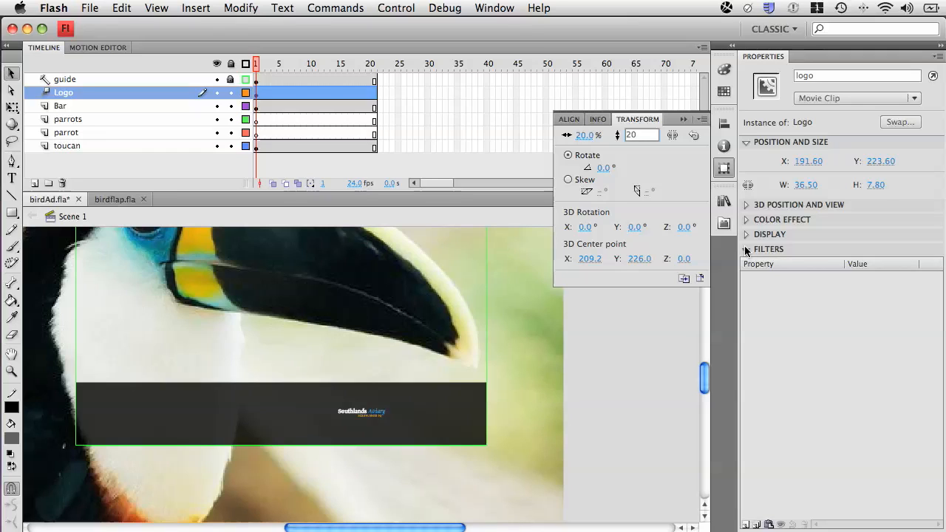
- Apply an Alpha color effect of 10% to the logo at frame 1
left_click(767, 220)
key("Return")
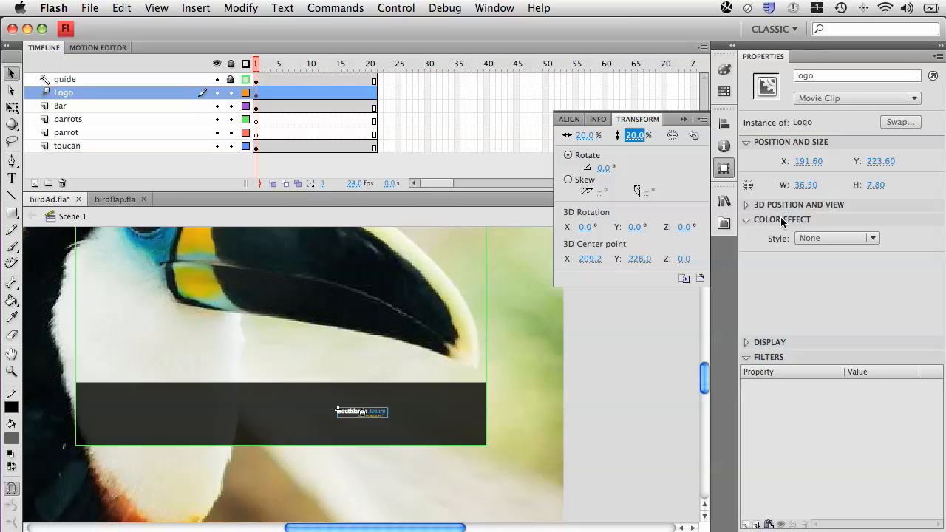
left_click(376, 415)
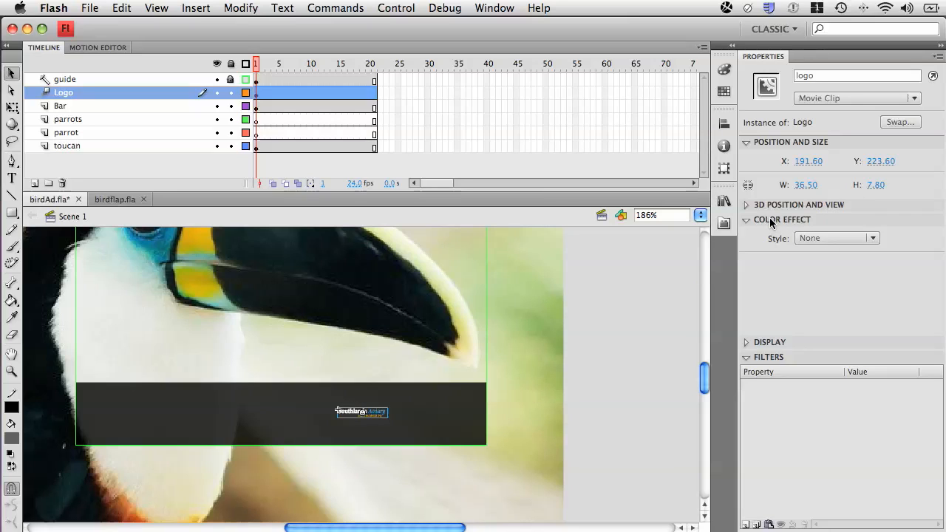
left_click(838, 238)
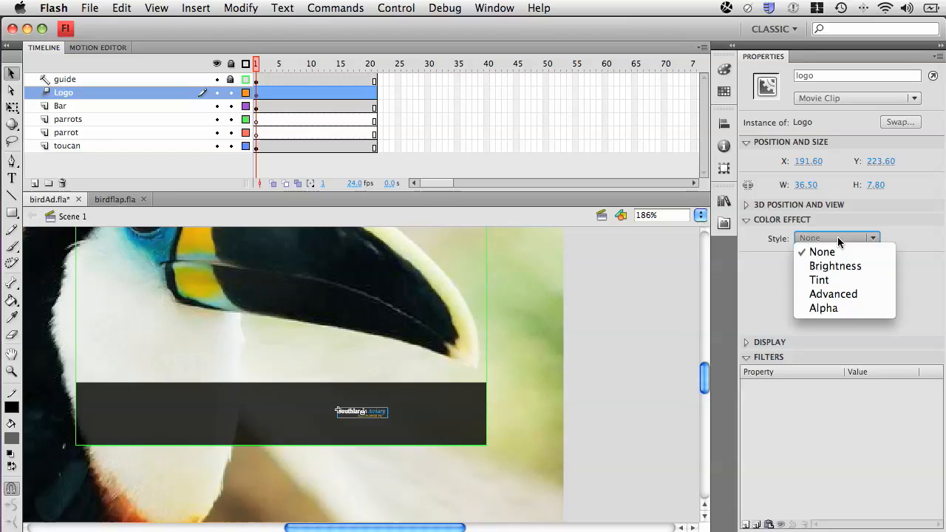
left_click(846, 308)
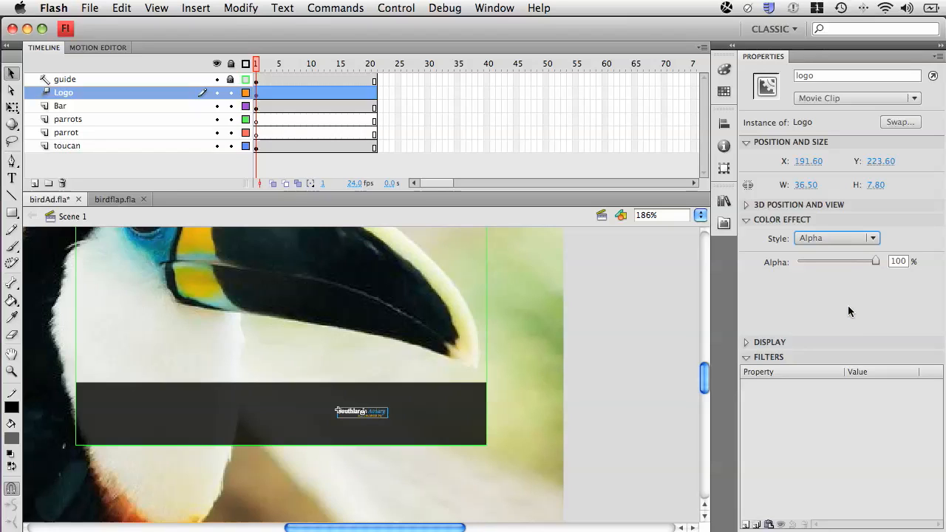
left_click_drag(869, 259, 806, 263)
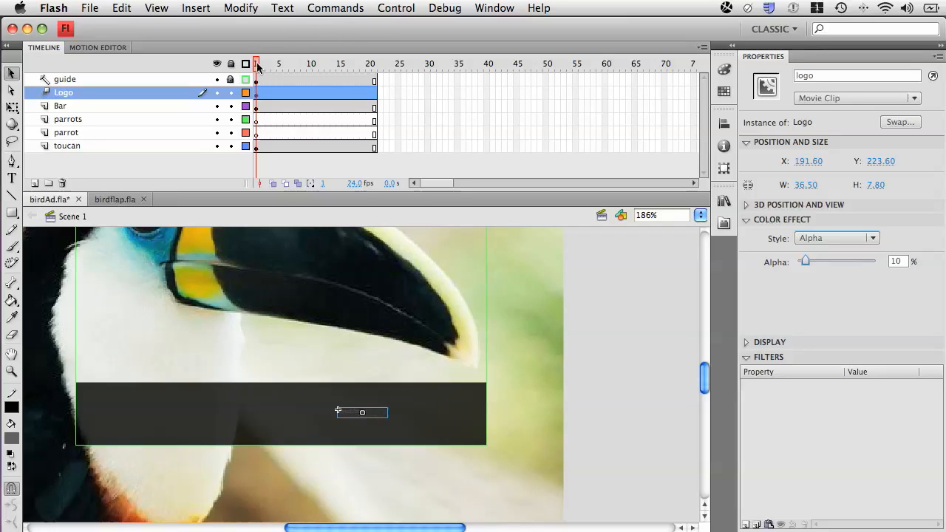
- Set the logo's alpha to 100% at frame 15 of the tween
left_click_drag(257, 65, 339, 66)
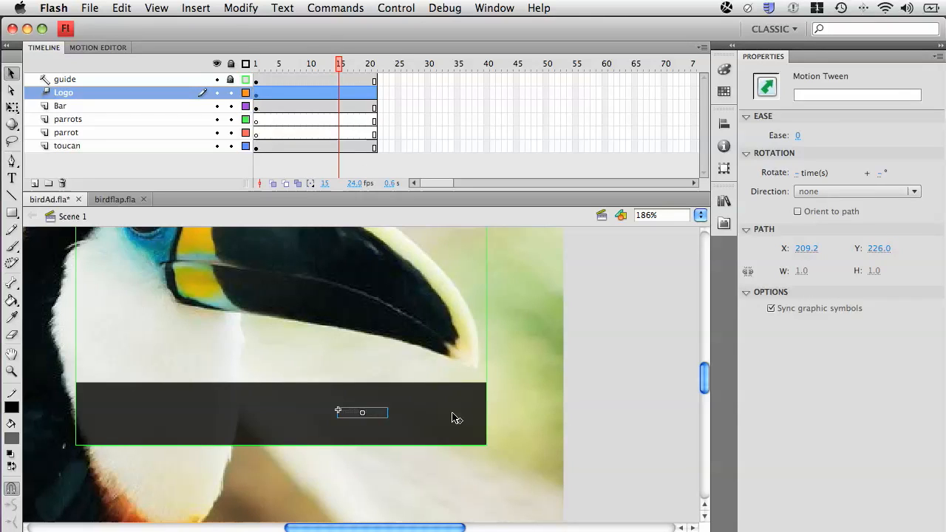
left_click(378, 414)
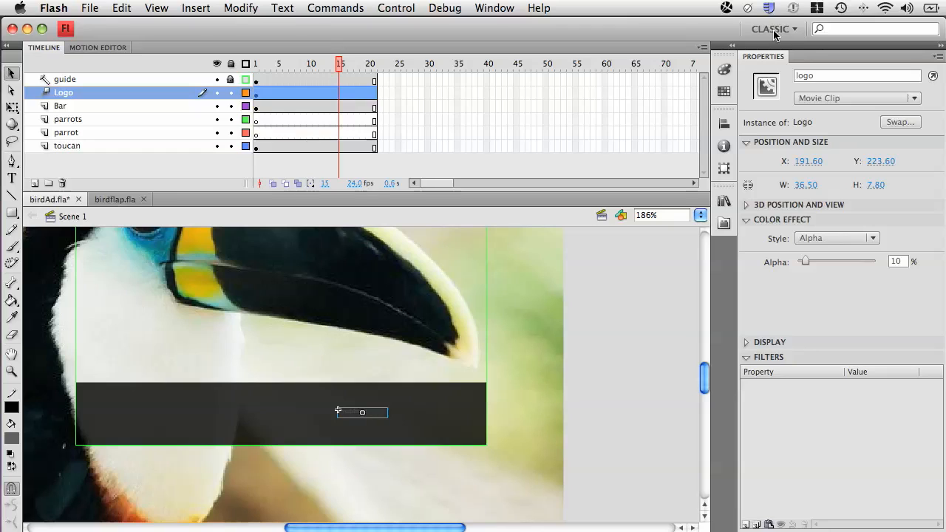
left_click_drag(337, 67, 339, 67)
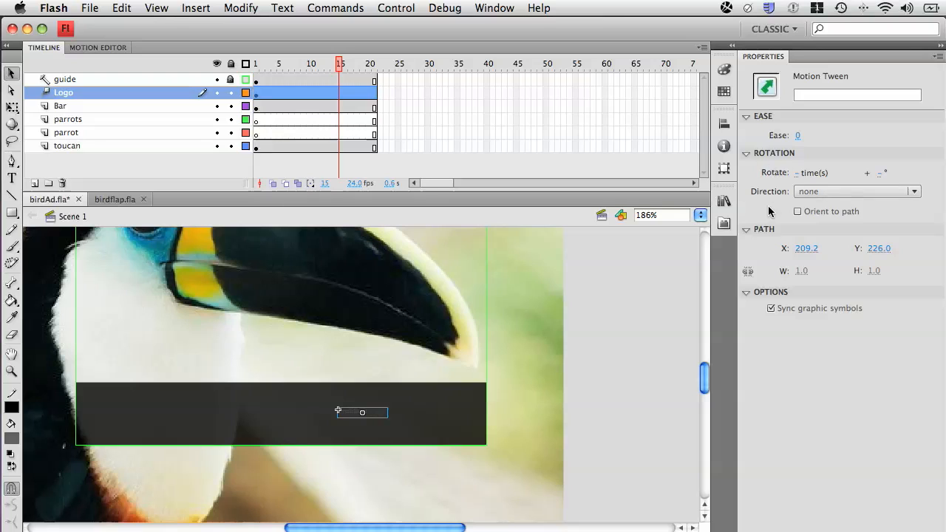
left_click(372, 416)
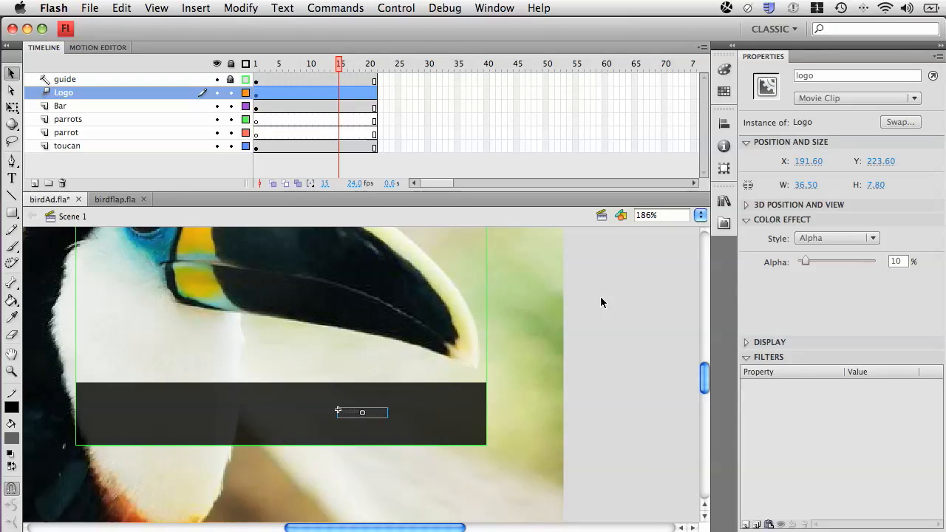
left_click_drag(806, 262, 875, 262)
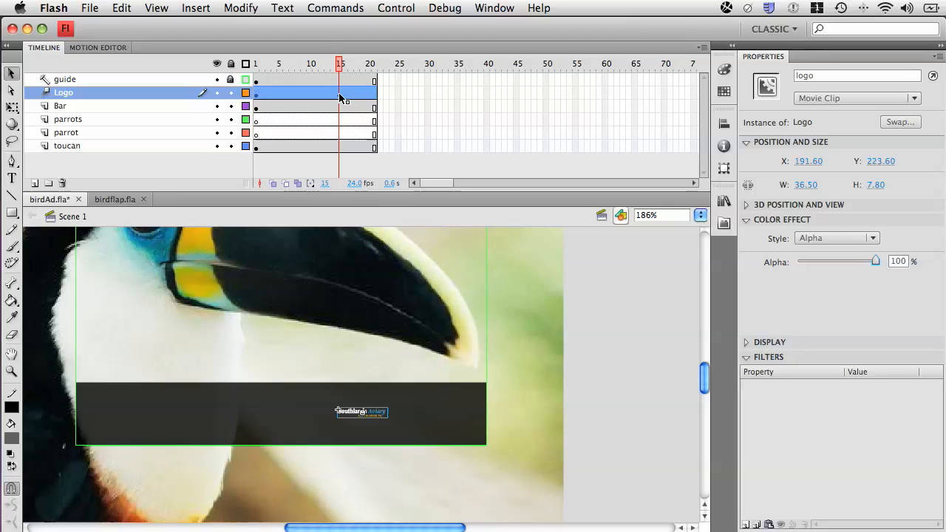
- Constrain the logo's proportions and scale it to 100% at frame 15
left_click(726, 169)
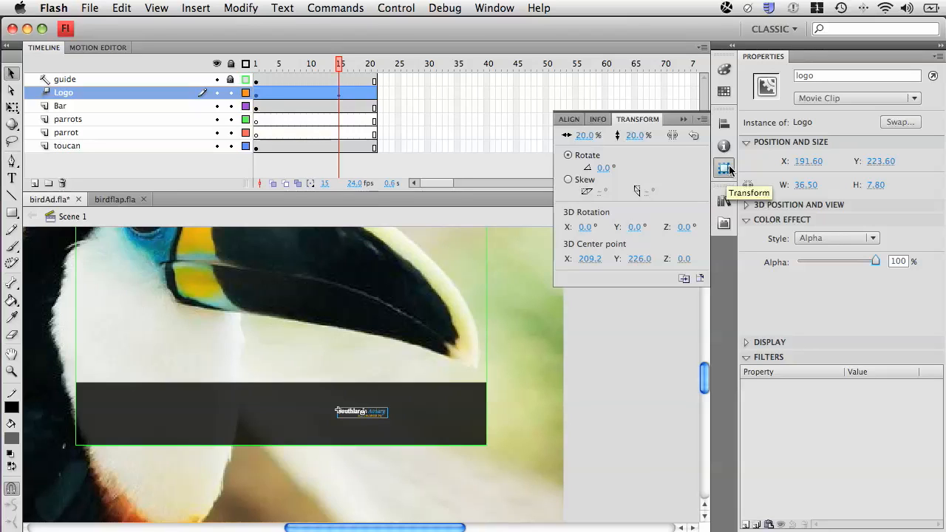
left_click(675, 137)
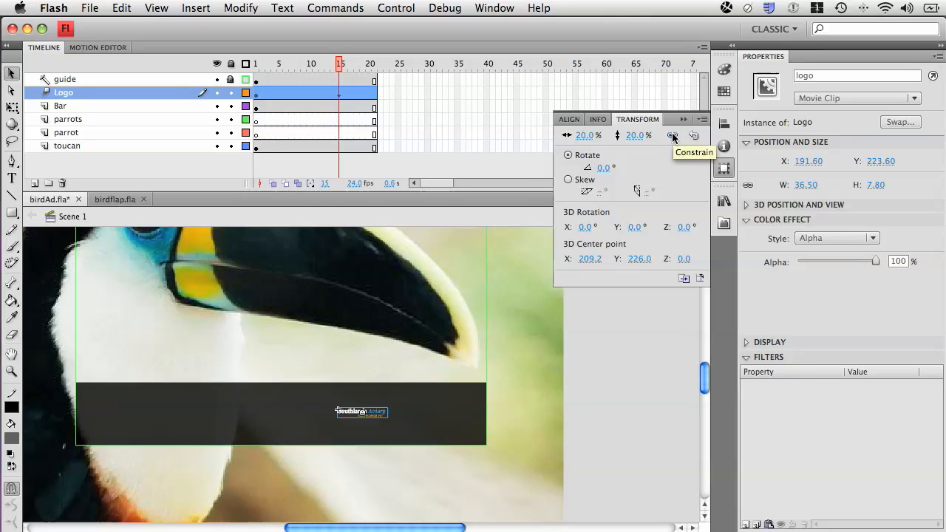
left_click(584, 135)
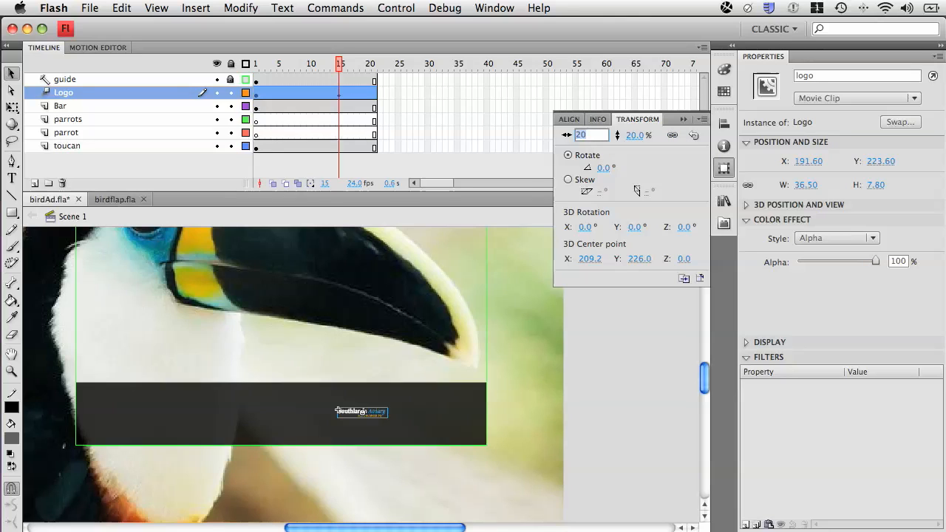
type("100")
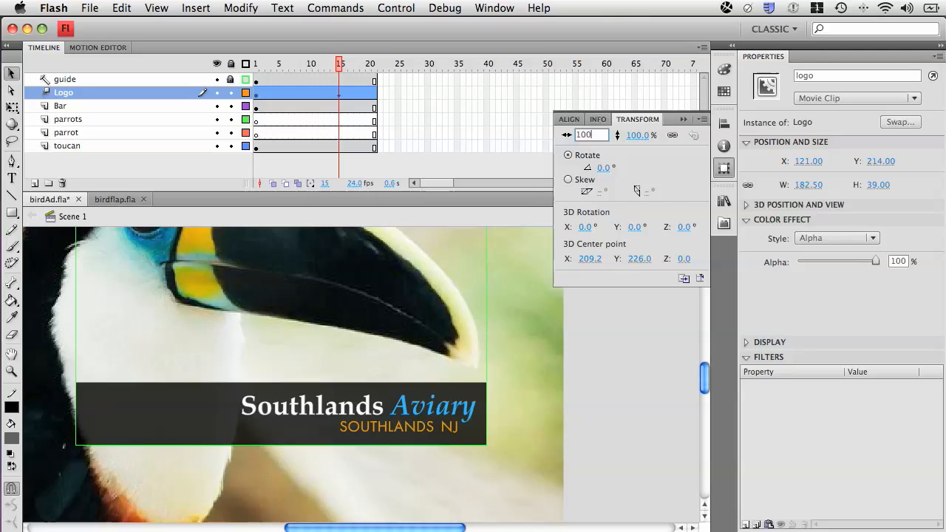
key("Return")
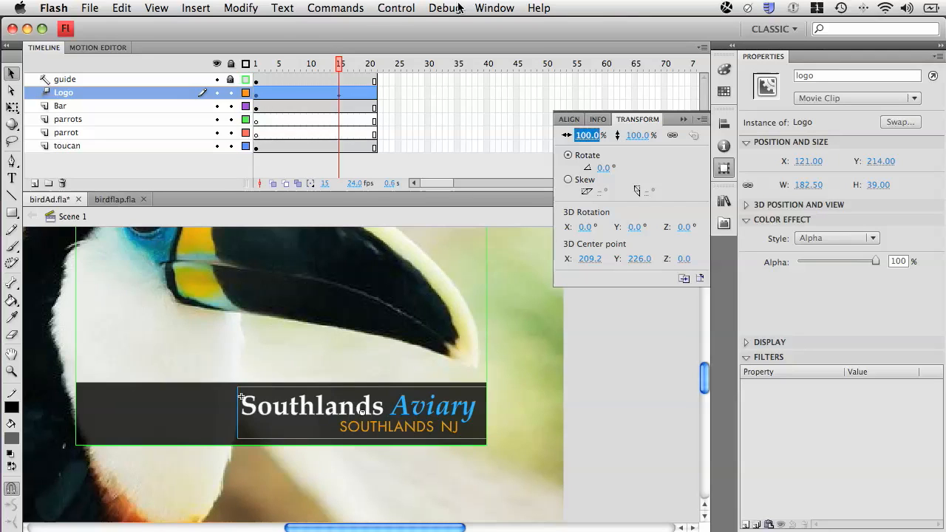
- Play the logo animation from frame 1 and test the movie
left_click_drag(341, 63, 243, 59)
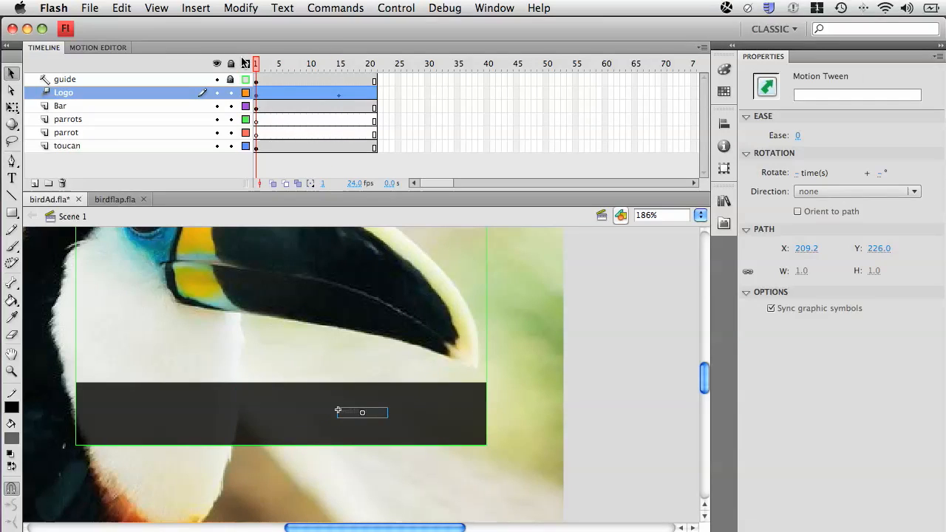
key("Return")
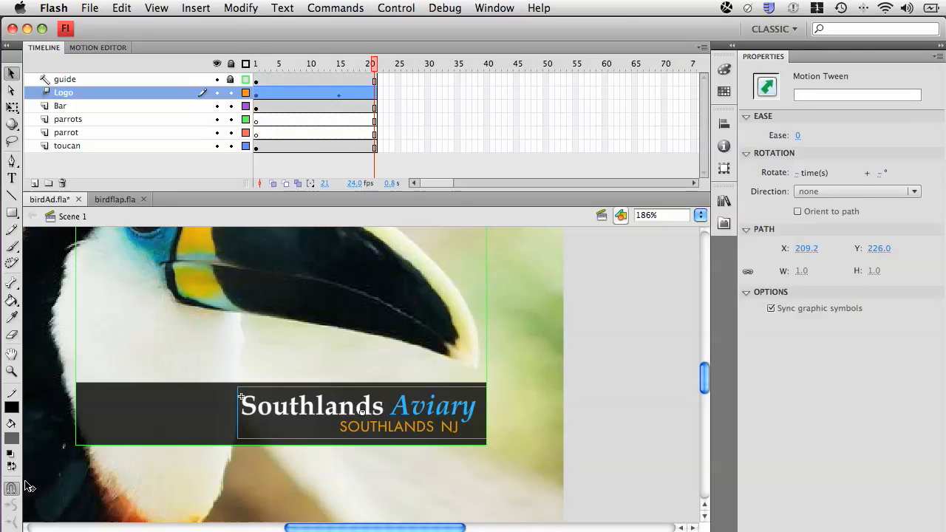
key("super+Return")
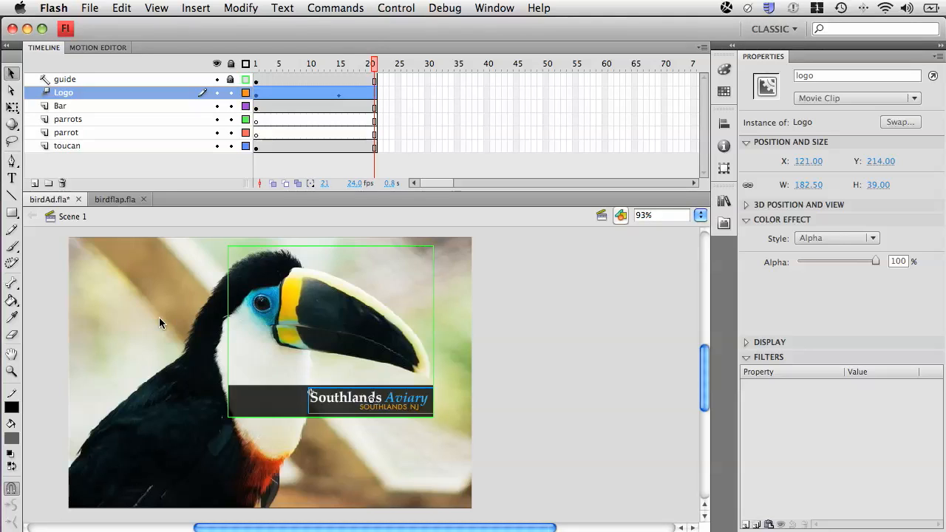
- Inspect the full toucan image on the stage and its symbol preview in the library
left_click(159, 318)
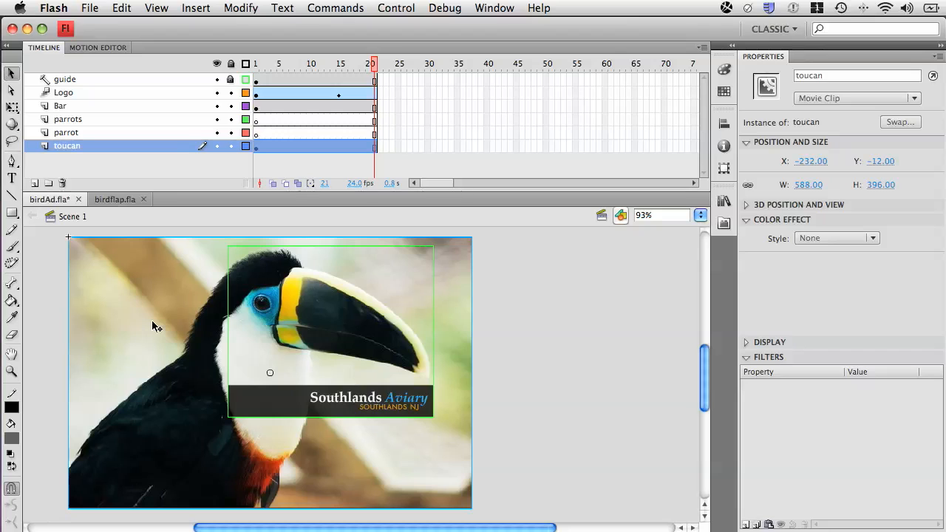
key("super+l")
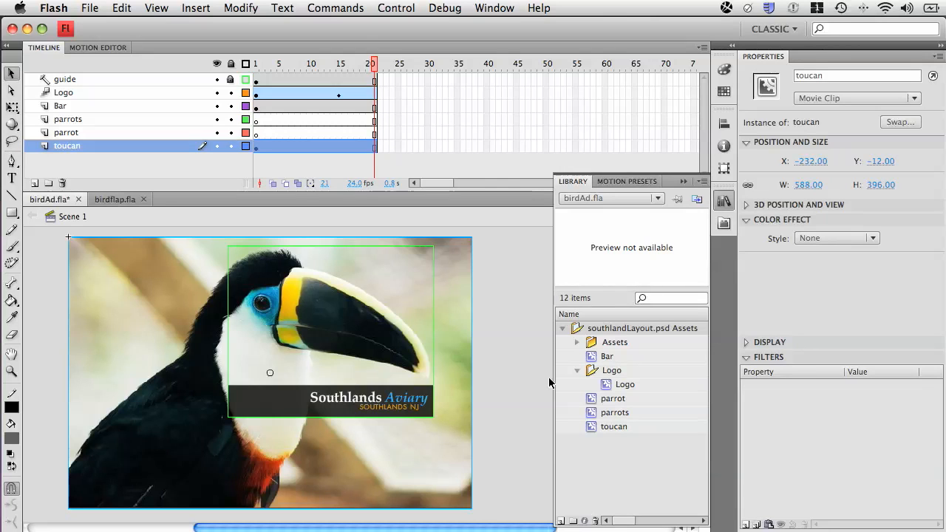
left_click(592, 429)
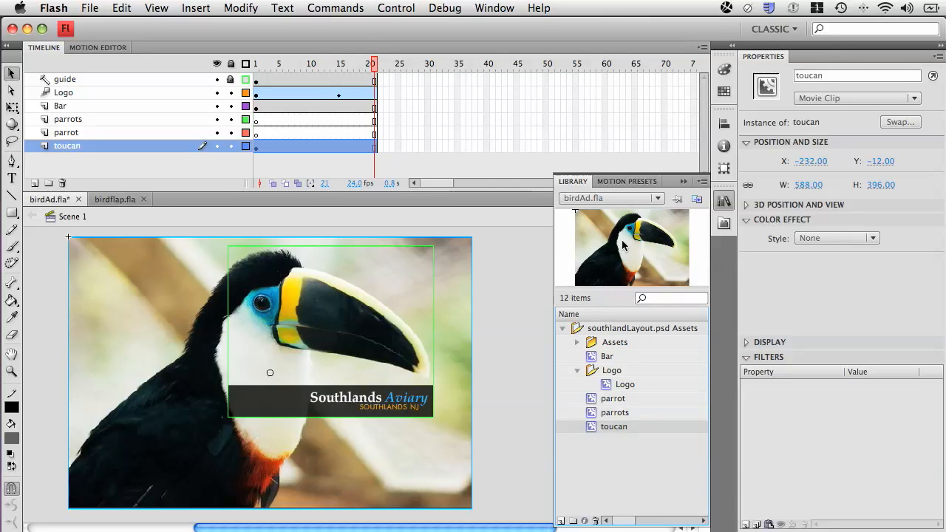
left_click(683, 182)
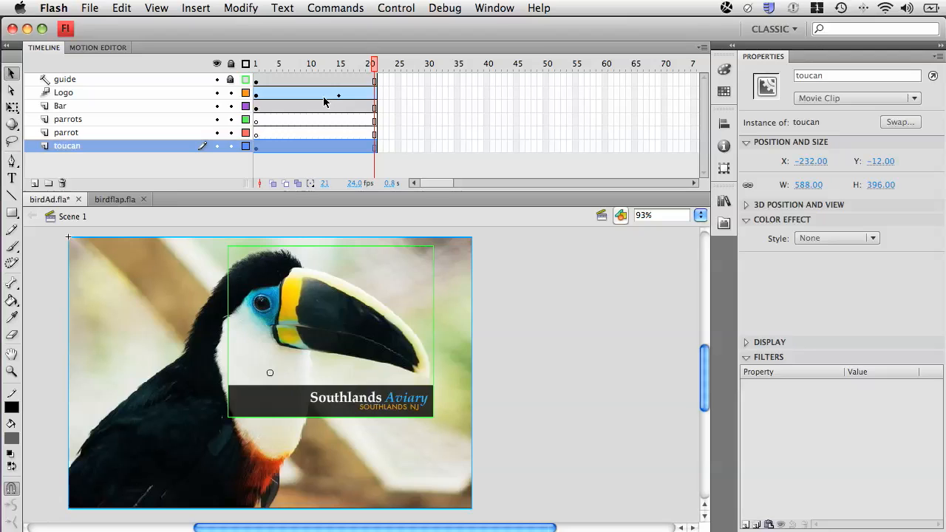
- Extend the frames of all layers, from guide down to toucan, to frame 100
mouse_move(373, 64)
left_mouse_down()
mouse_move(255, 65)
mouse_move(373, 64)
left_mouse_up()
left_click(386, 127)
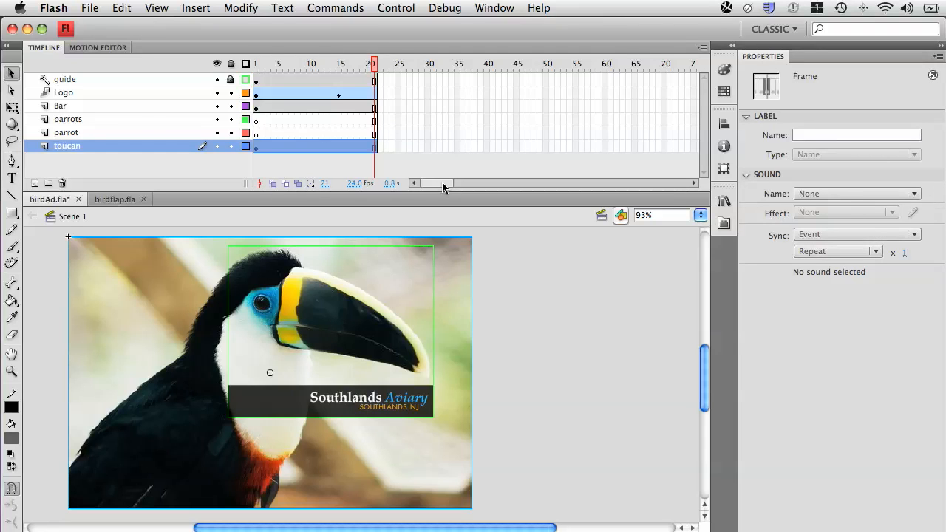
left_click_drag(442, 182, 478, 147)
key("F5")
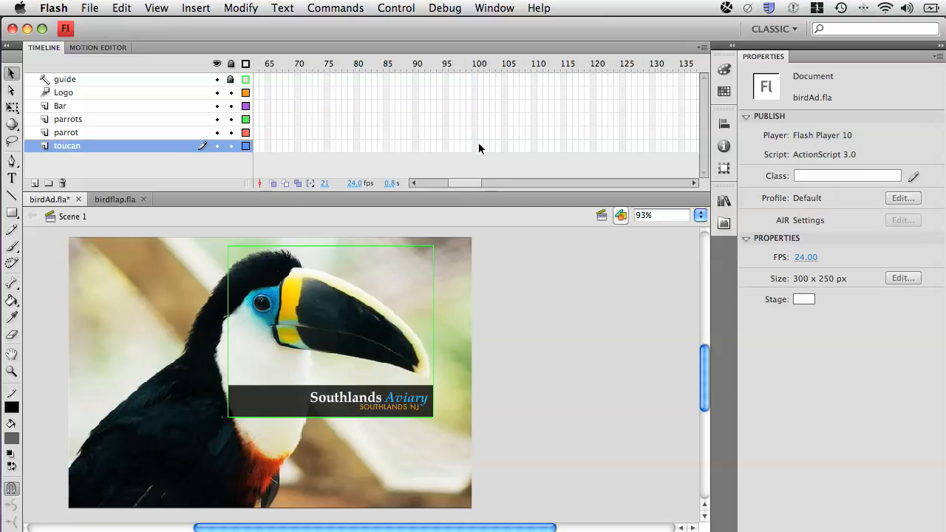
left_click(476, 79)
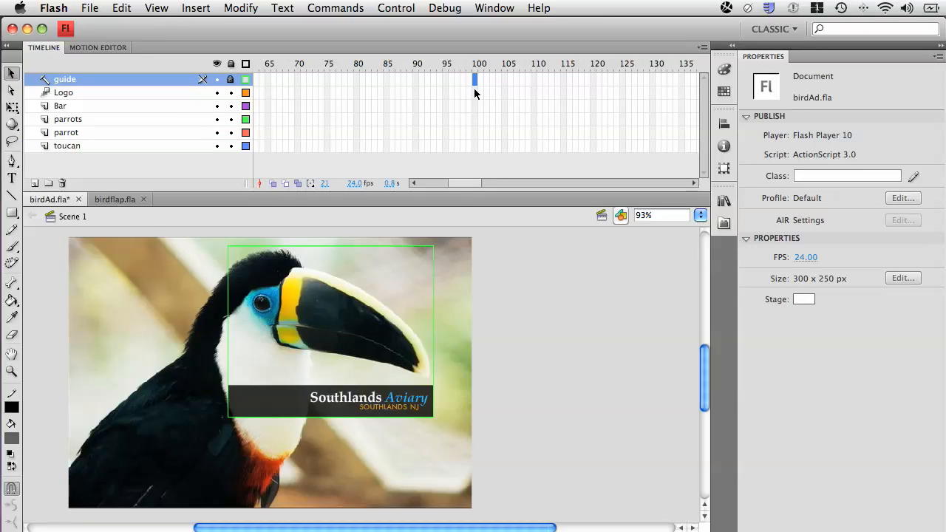
key("F7")
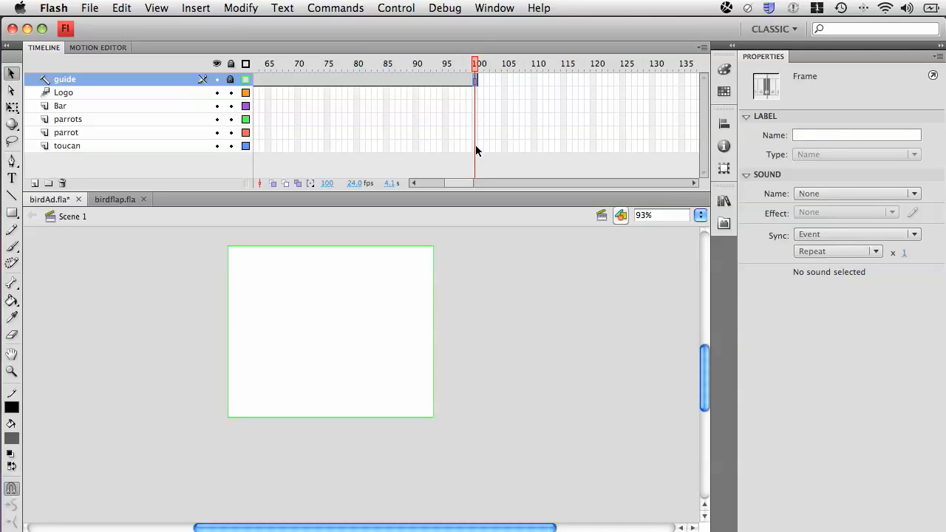
left_click_drag(475, 145, 299, 64)
key("F5")
left_click_drag(208, 52, 386, 42)
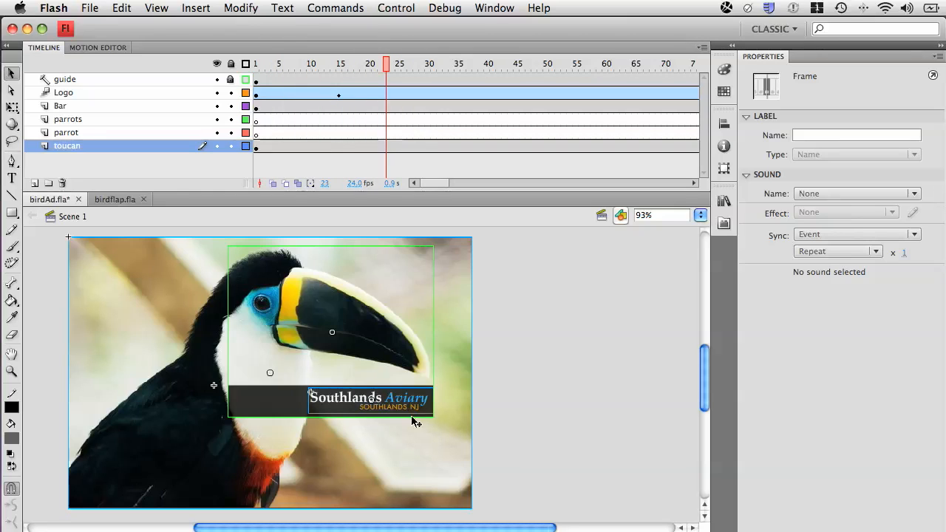
- Create a motion tween on the toucan layer and insert a keyframe for it at frame 100
left_click(384, 147)
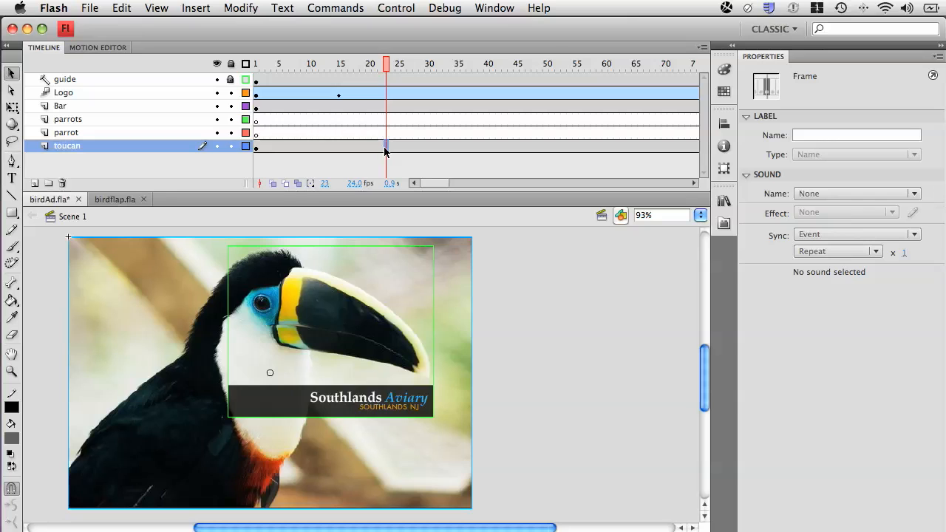
right_click(385, 151)
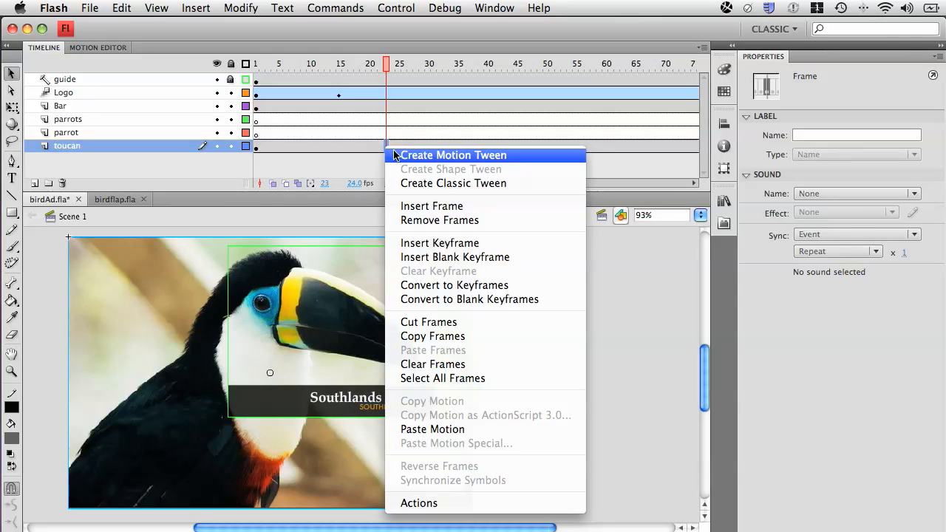
left_click(394, 153)
left_click_drag(387, 63, 252, 63)
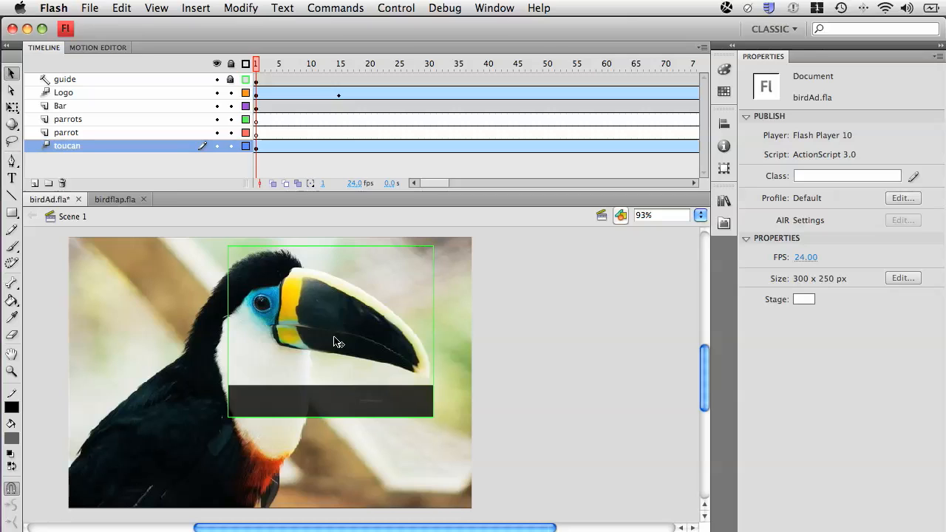
left_click_drag(256, 63, 467, 69)
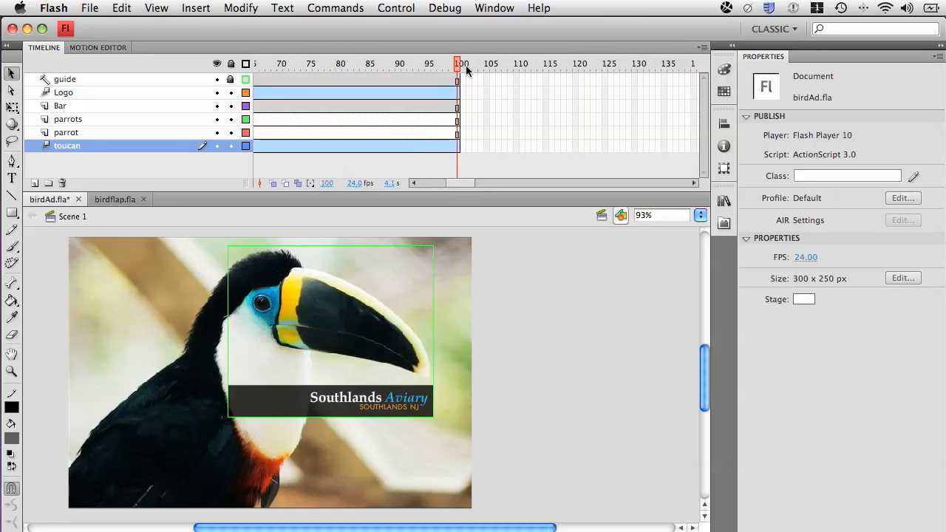
left_click(459, 150)
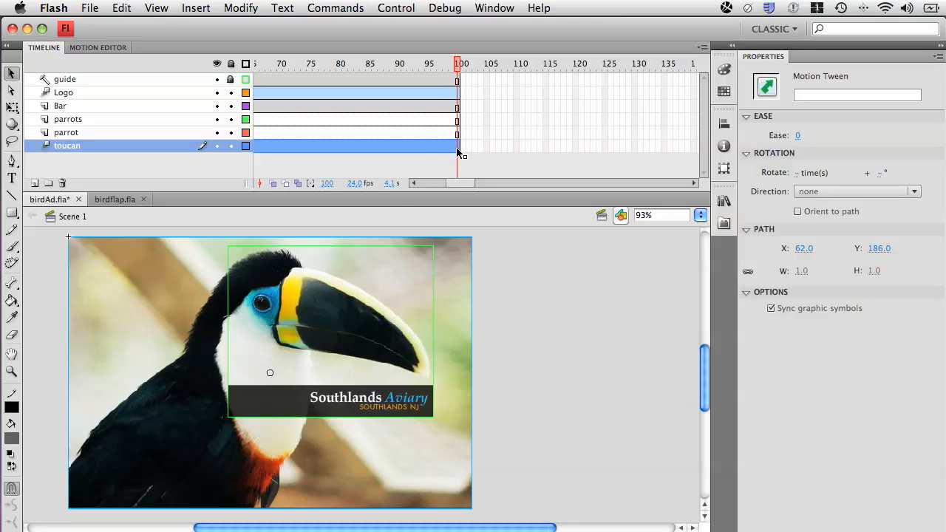
- Move the toucan image at frame 1 to about X -86.45, Y -76.65
left_click_drag(459, 64, 187, 62)
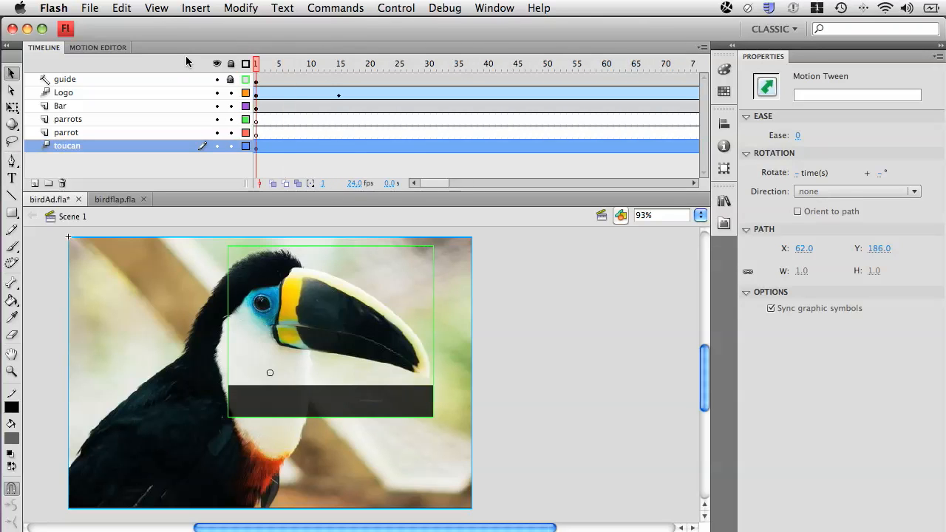
left_click(181, 355)
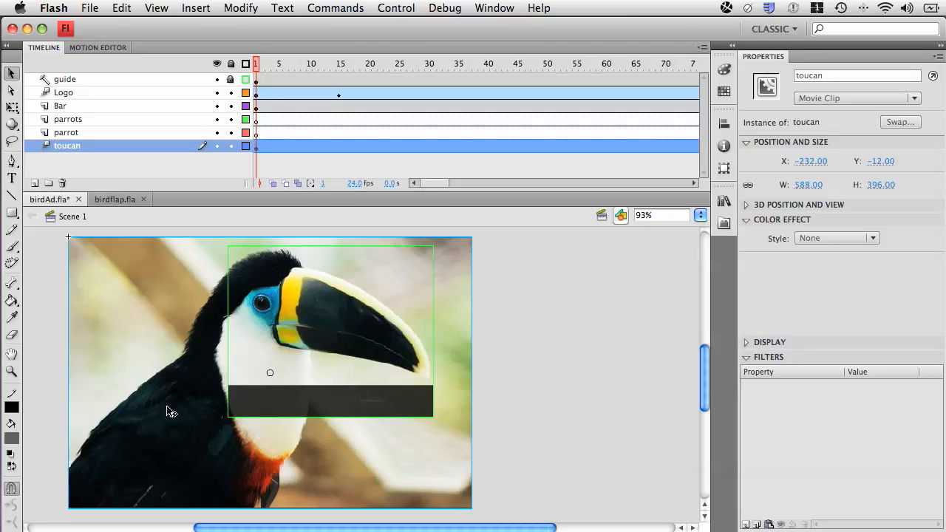
left_click_drag(168, 415, 269, 371)
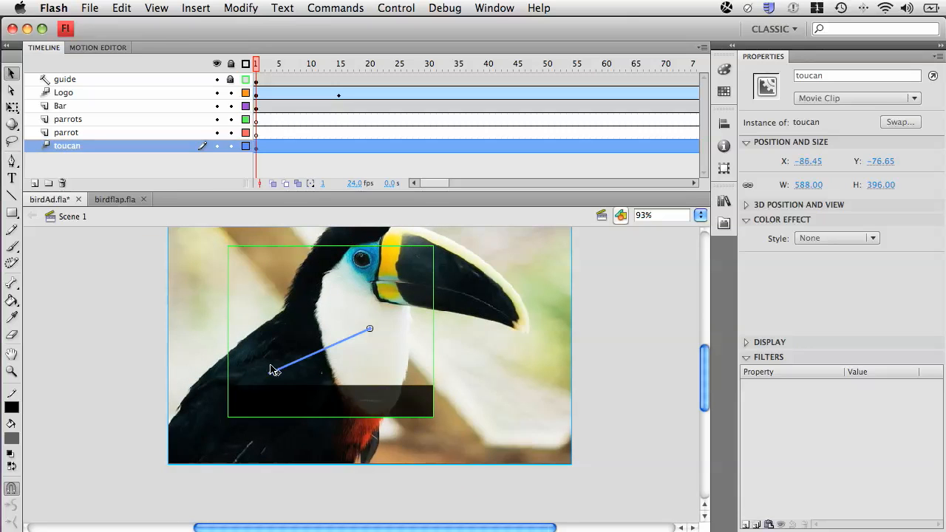
- Scrub through the toucan's movement on the timeline and test the movie
left_click(263, 64)
left_click_drag(264, 65, 154, 54)
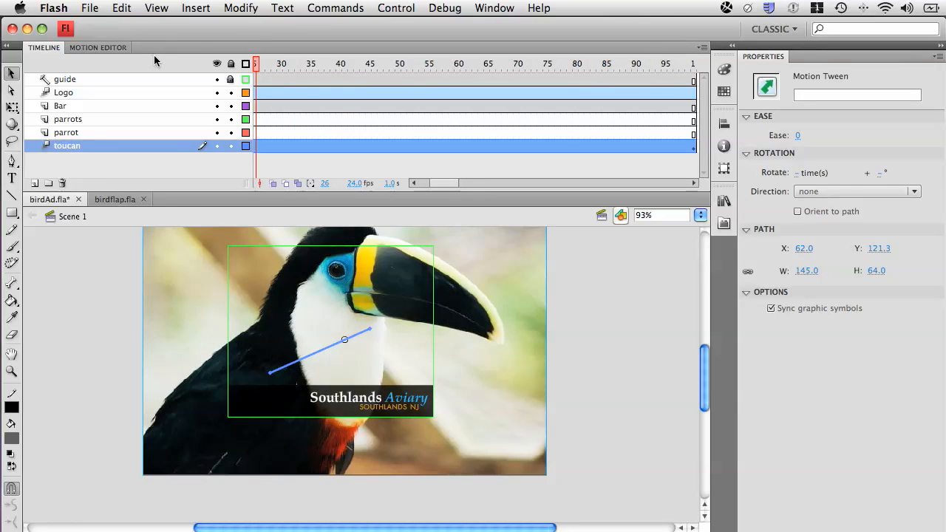
key("super+Return")
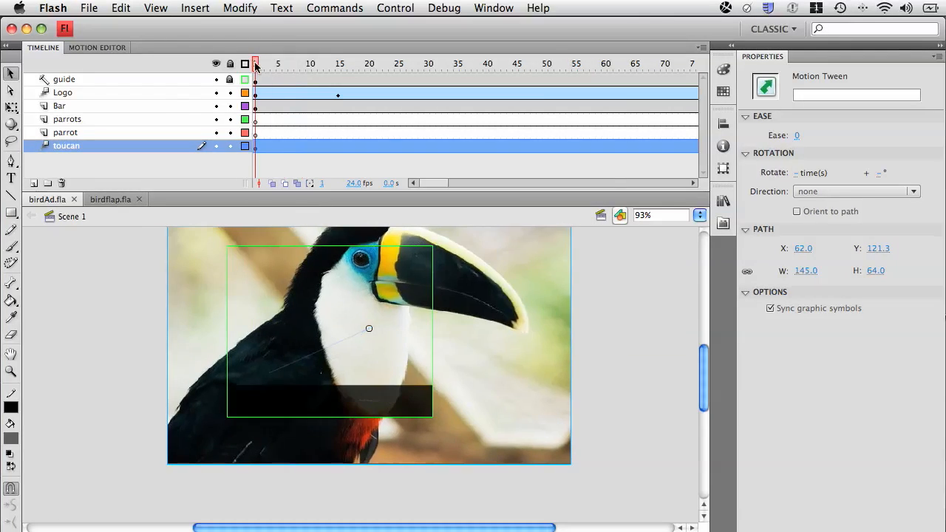
- Apply a black Tint color effect of 100% to the toucan at frame 1
left_click_drag(256, 63, 225, 63)
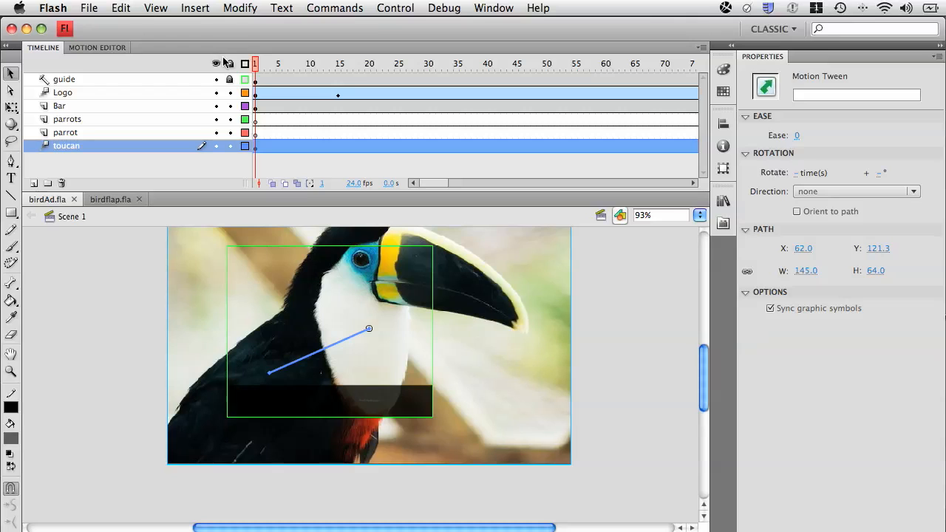
left_click(486, 266)
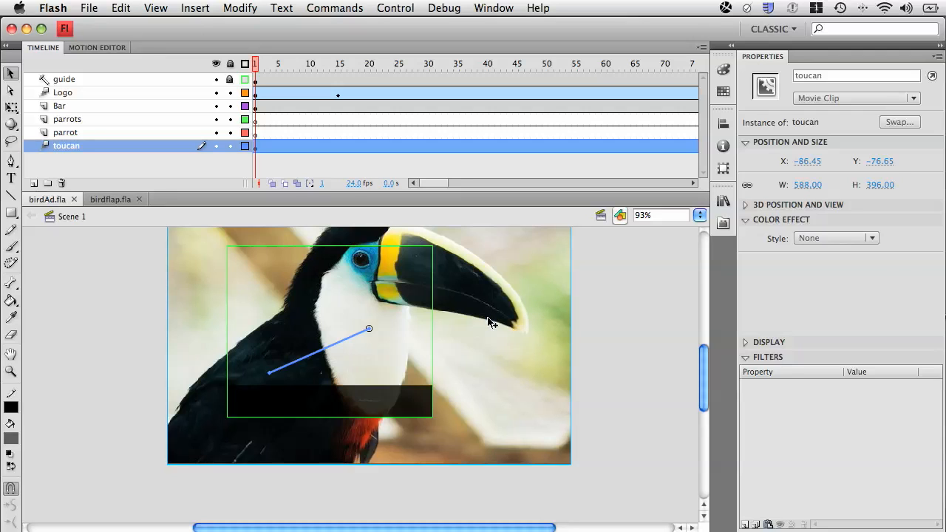
left_click(646, 321)
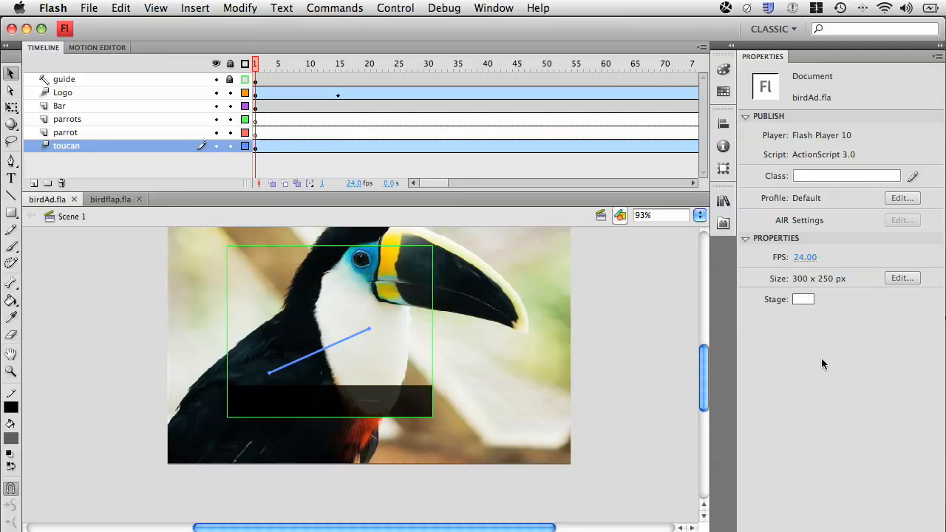
left_click(486, 355)
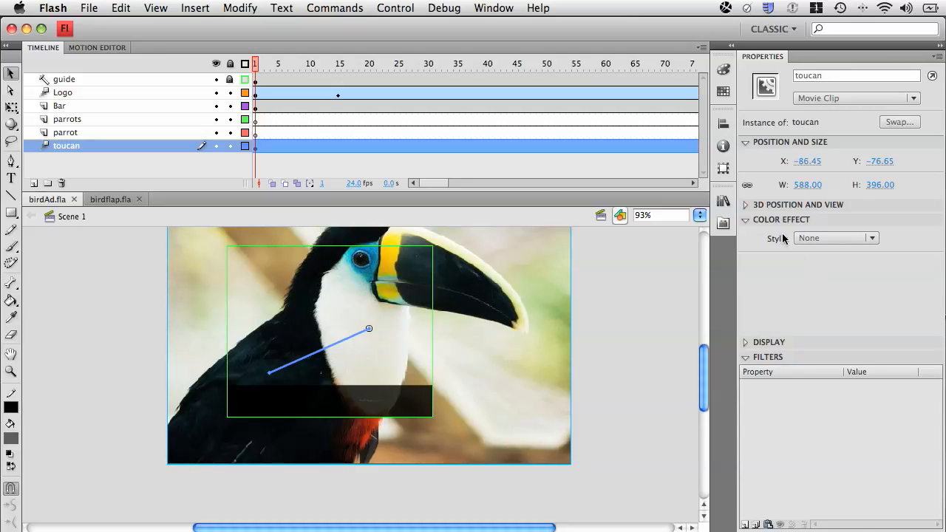
left_click(746, 220)
left_click(787, 220)
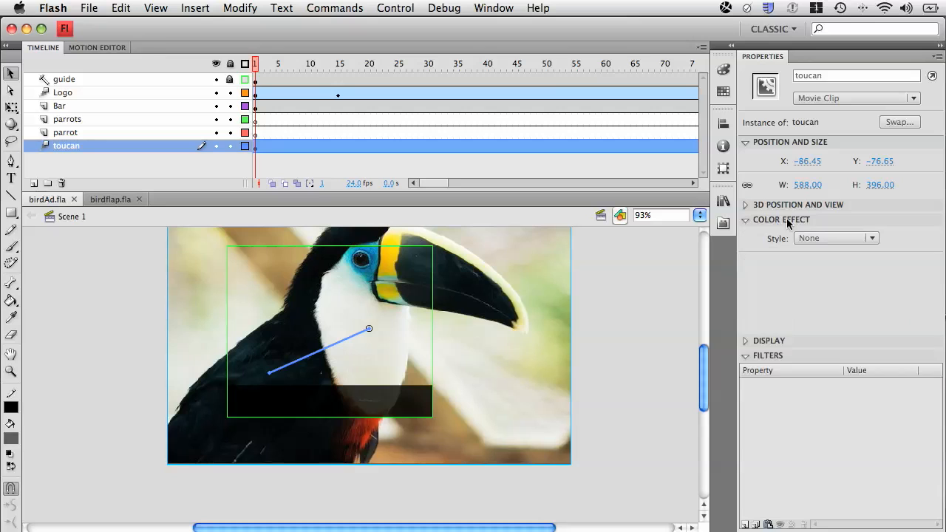
left_click(816, 238)
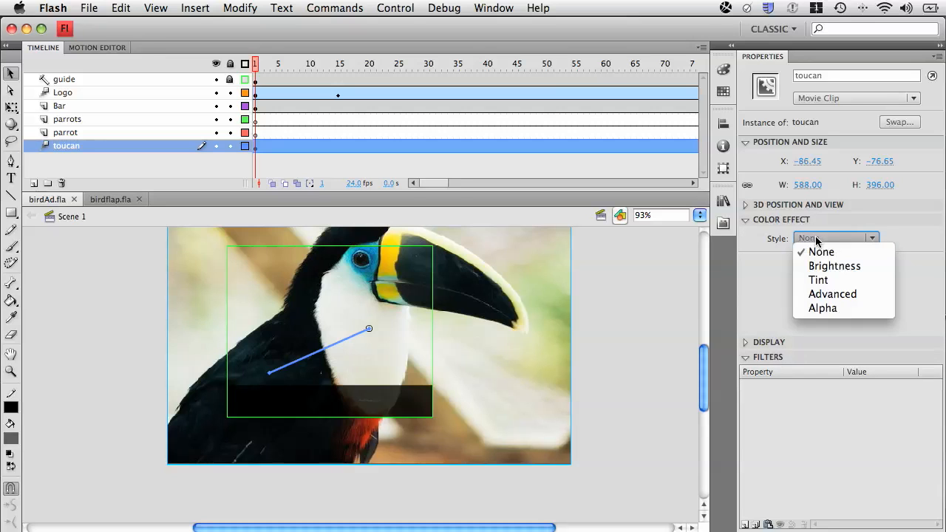
left_click(834, 279)
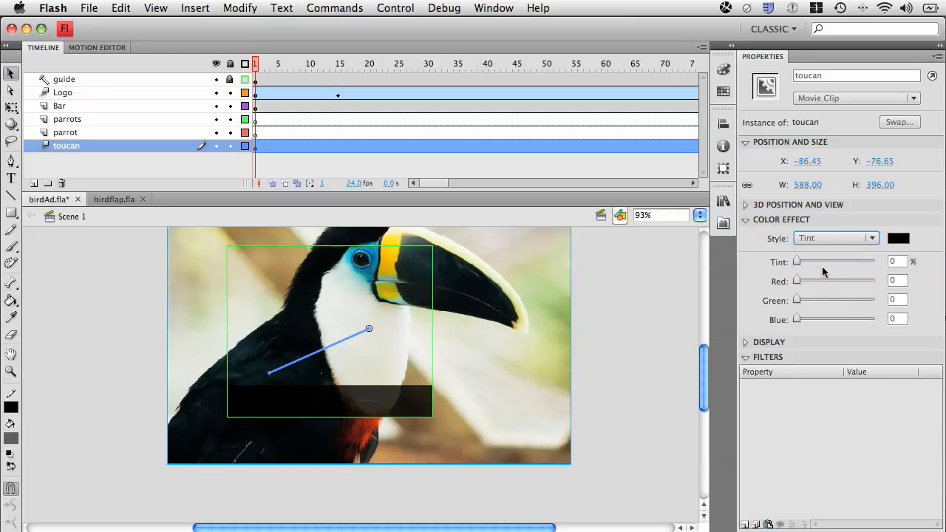
left_click(898, 240)
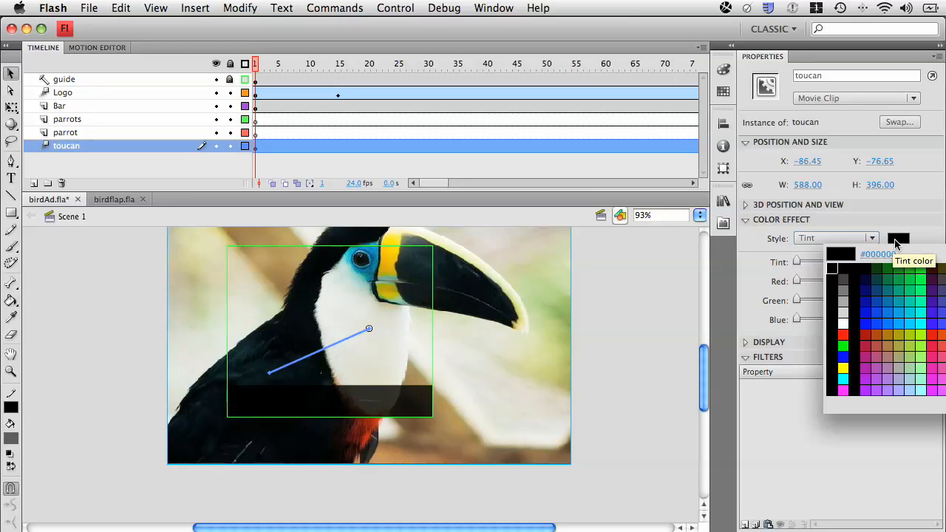
left_click(850, 264)
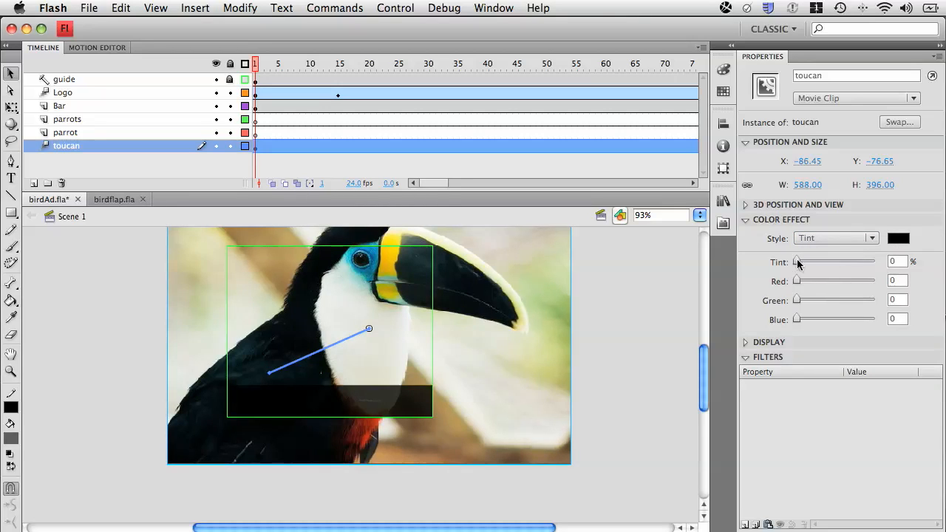
left_click_drag(797, 263, 878, 261)
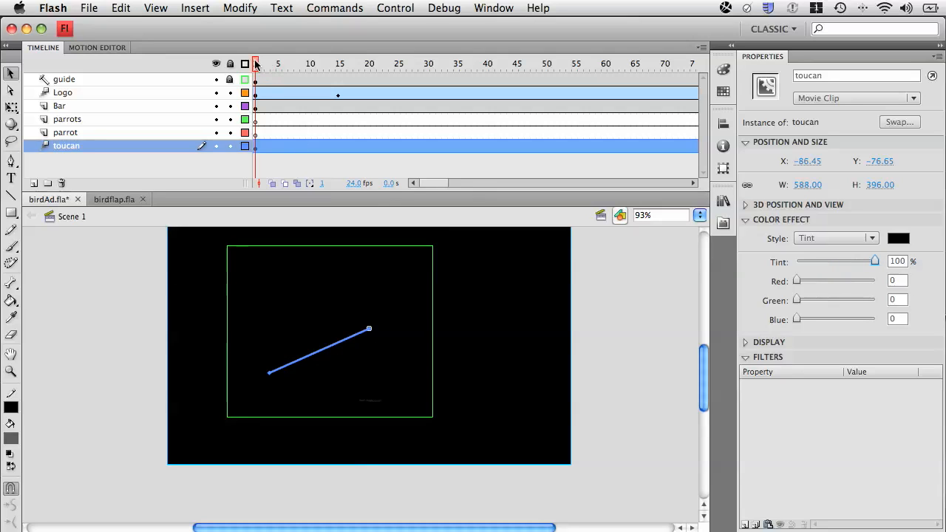
- Set the toucan's tint to 0% at frame 15 and test the movie from frame 1
left_click_drag(264, 66, 341, 61)
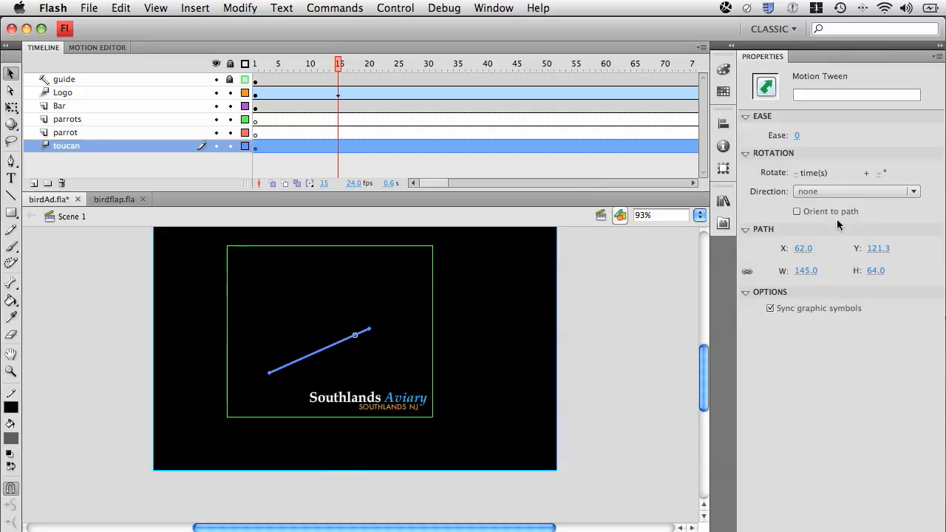
left_click(539, 275)
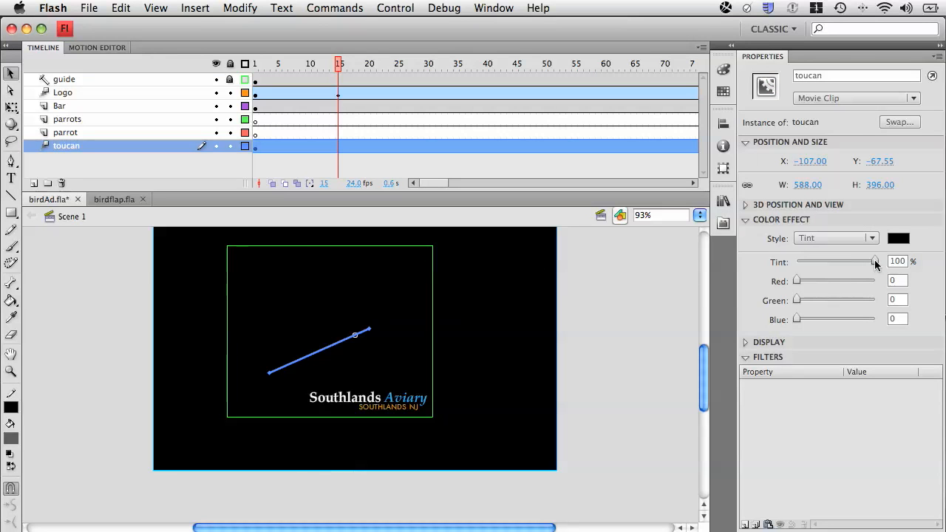
left_click_drag(874, 259, 790, 265)
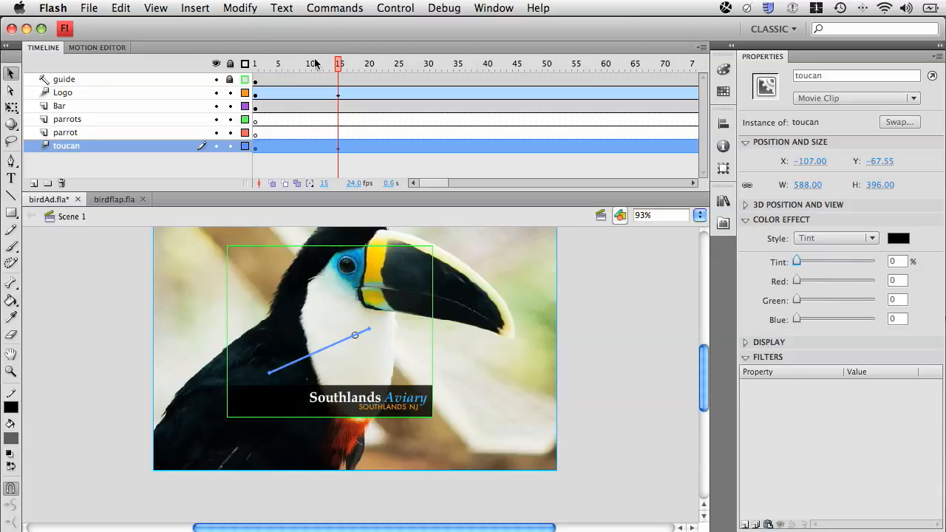
left_click_drag(337, 65, 217, 62)
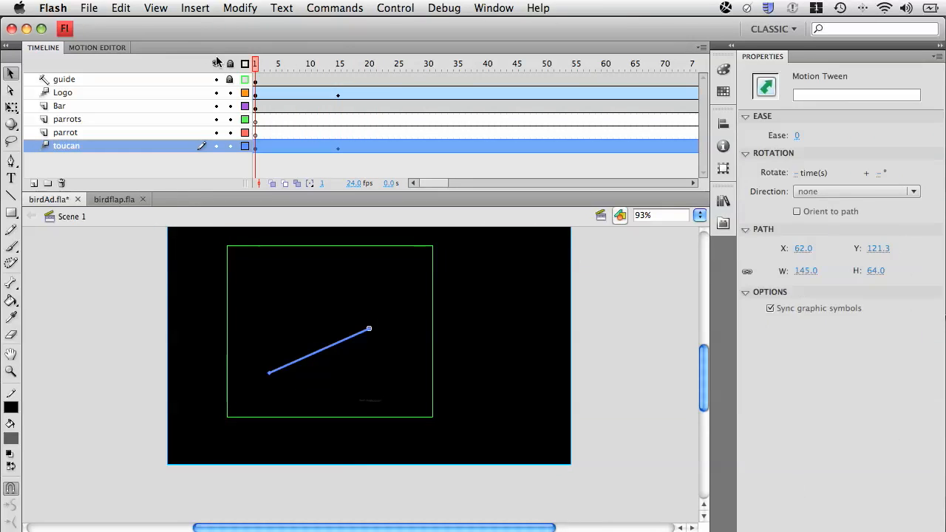
key("super+Return")
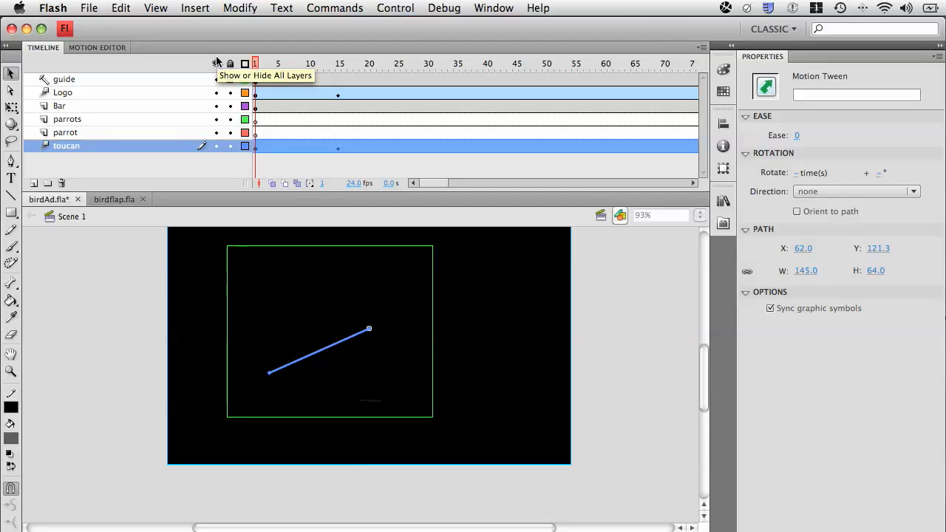